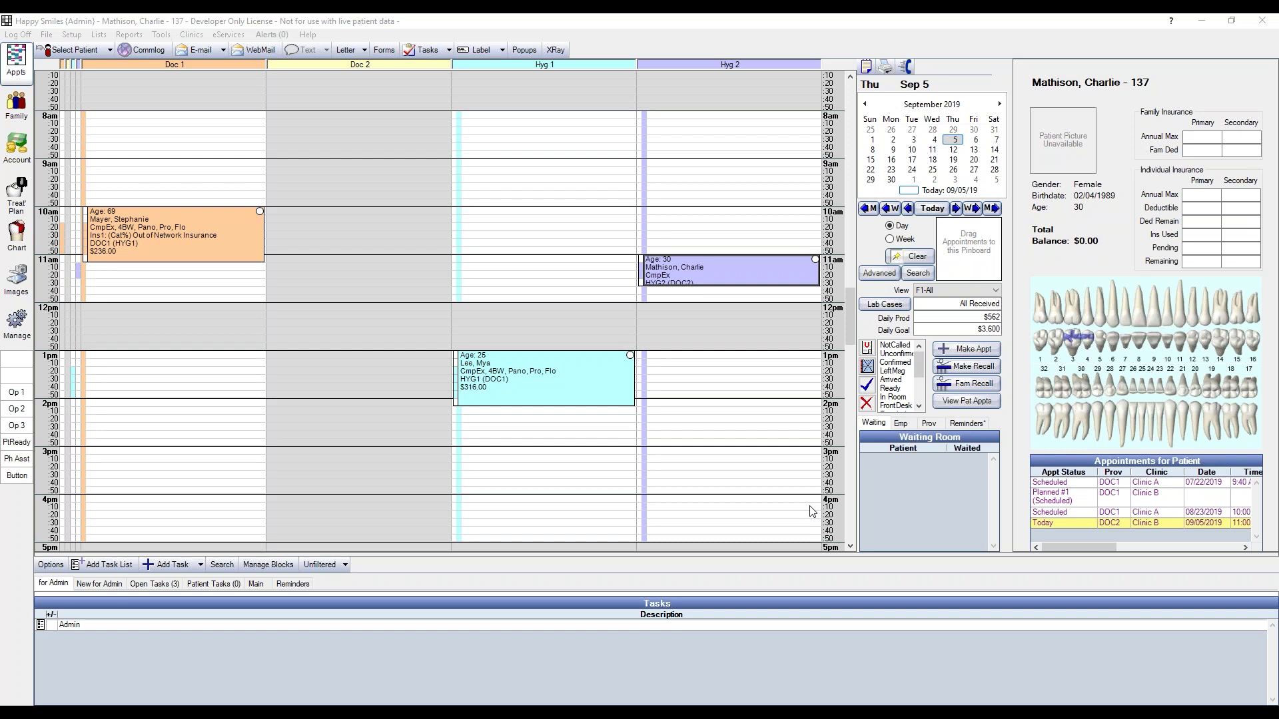
pyautogui.rightClick(686, 273)
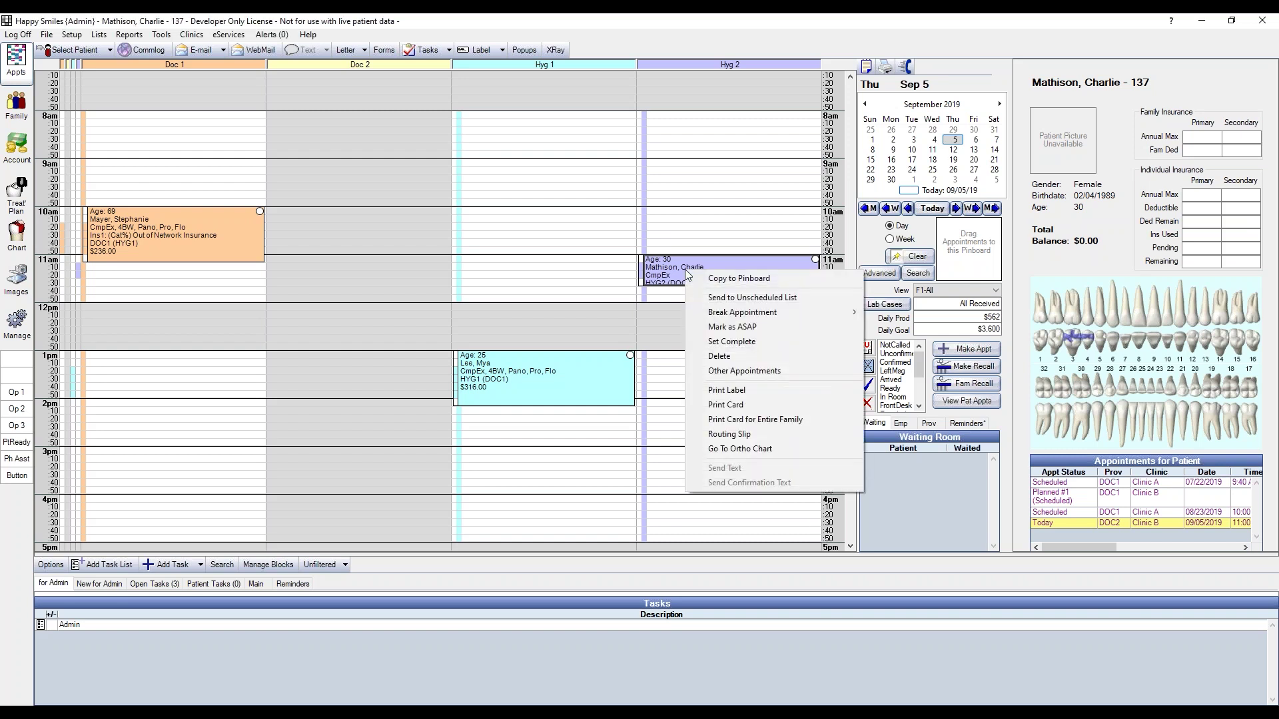
pyautogui.click(709, 297)
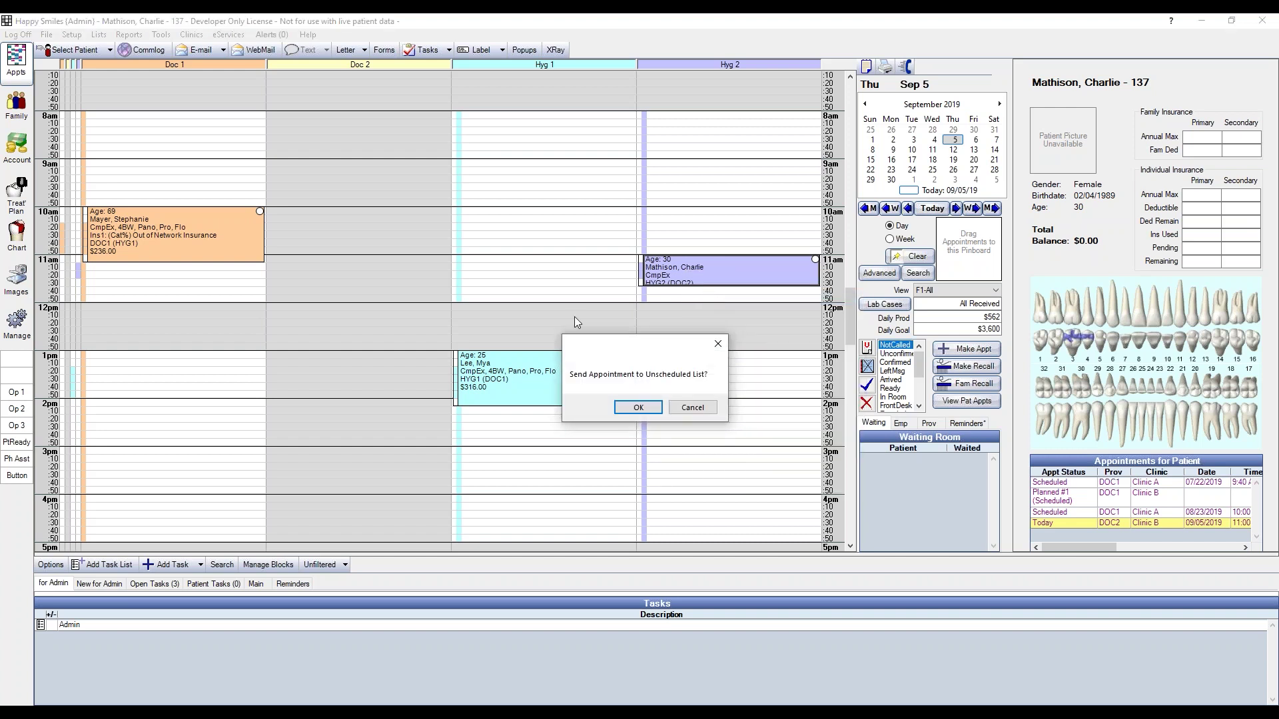
pyautogui.click(637, 405)
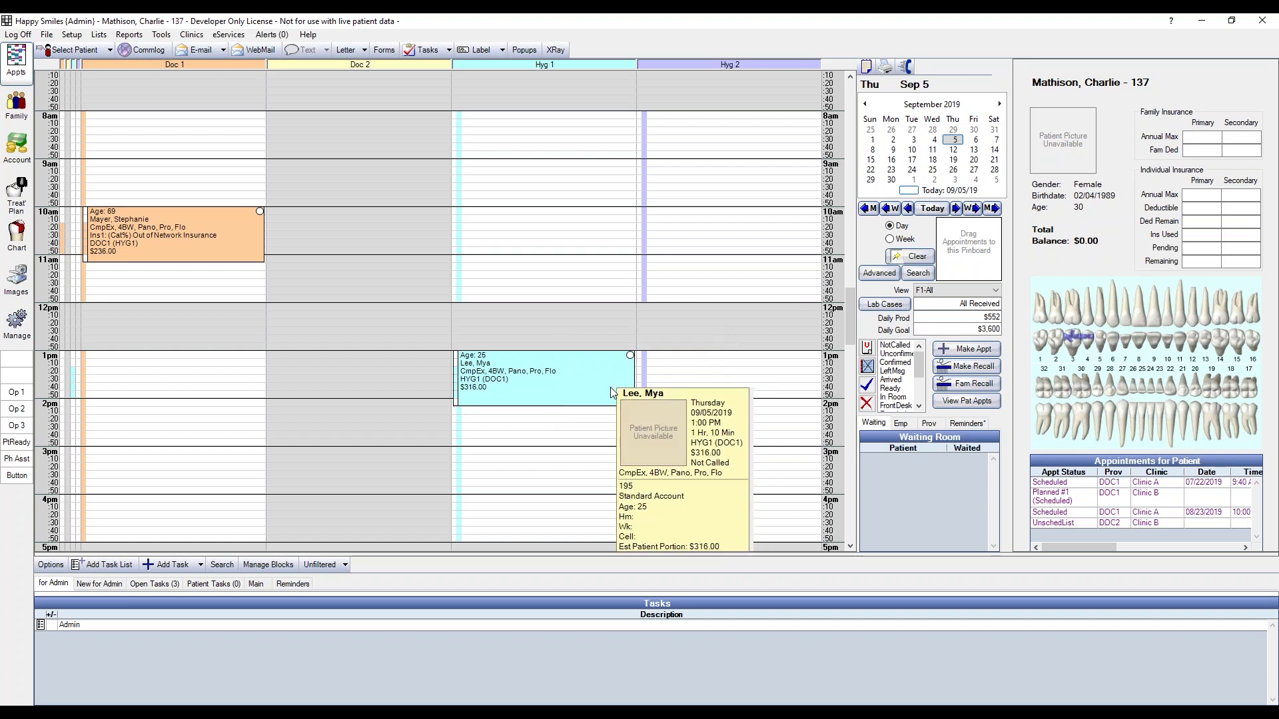
pyautogui.rightClick(610, 386)
pyautogui.moveTo(667, 430)
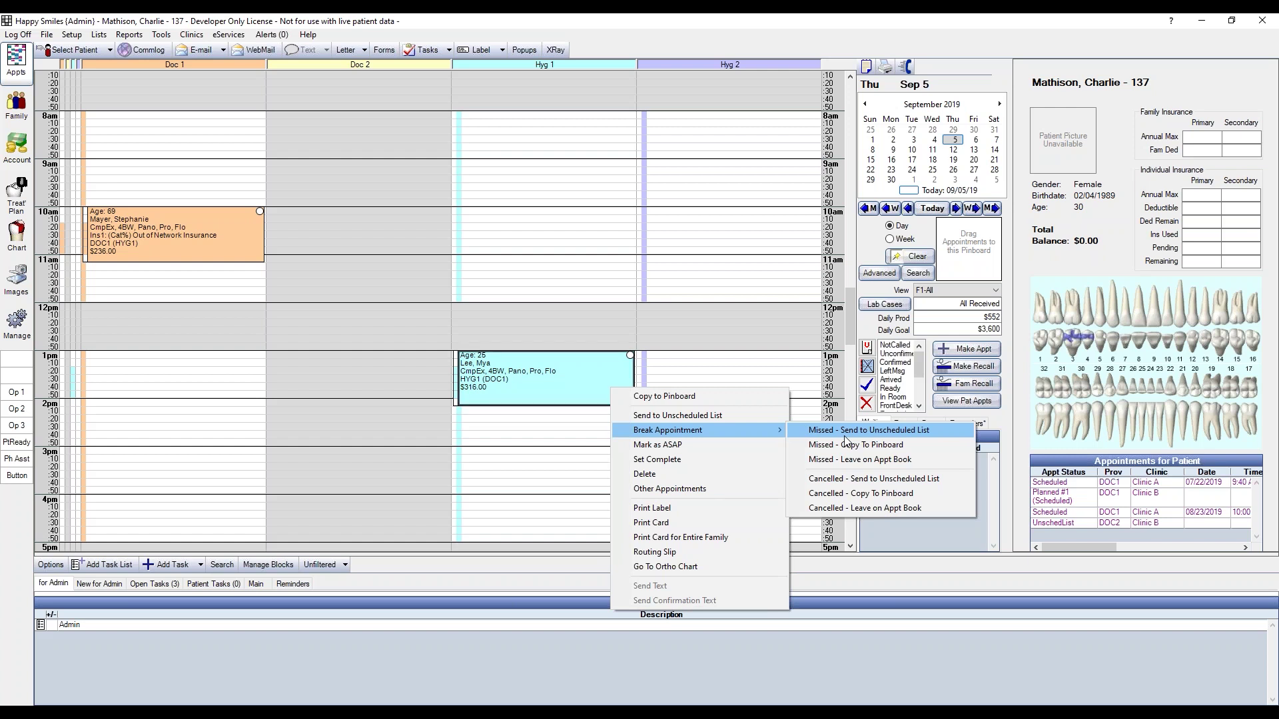
pyautogui.click(855, 478)
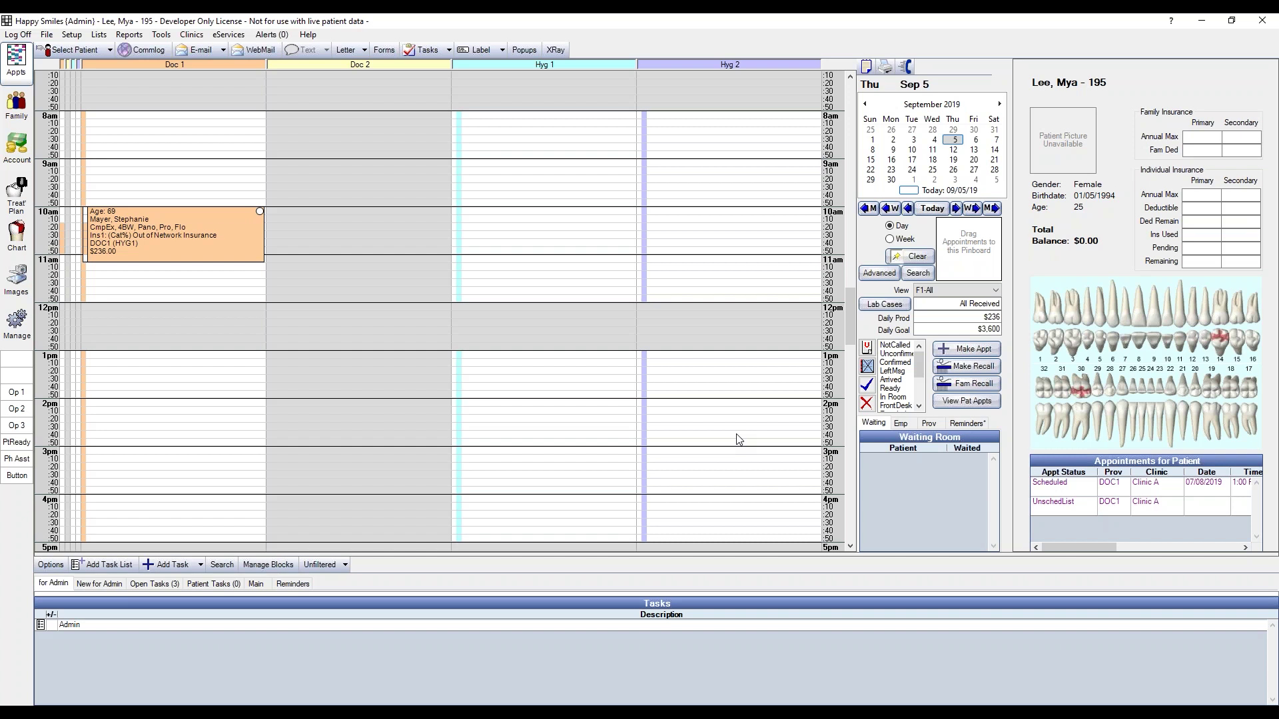
pyautogui.moveTo(174, 234)
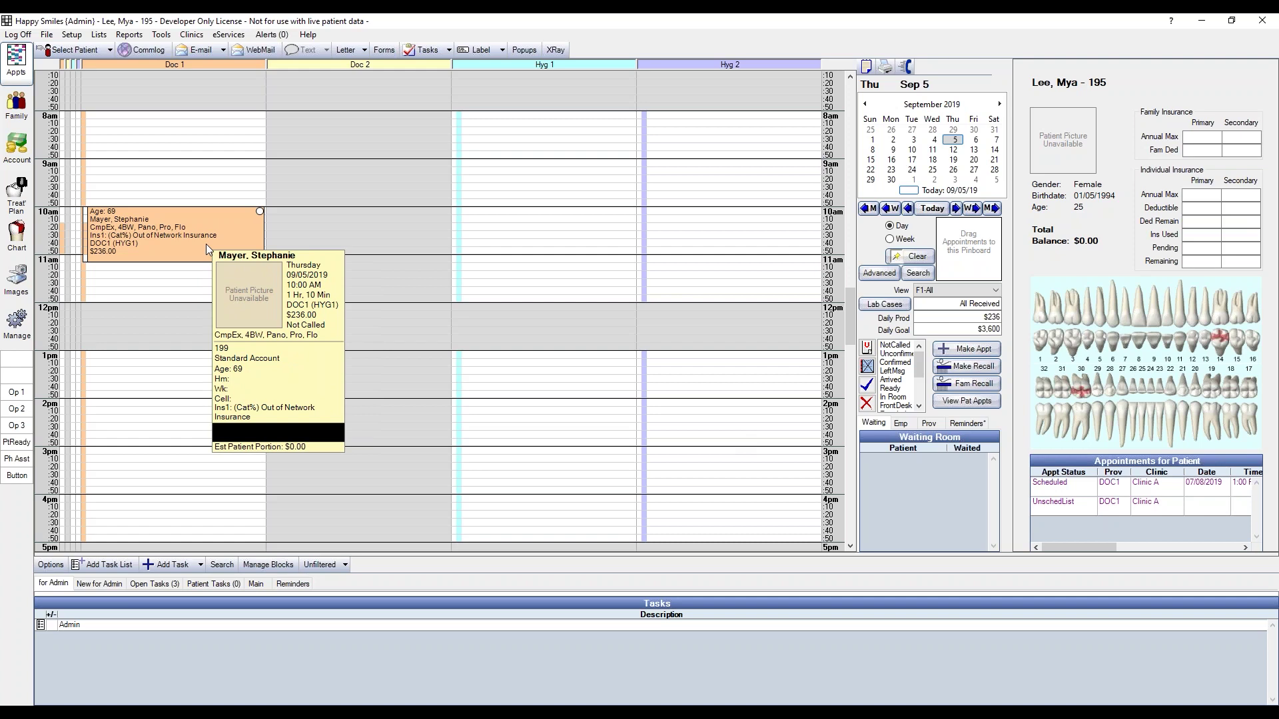
pyautogui.doubleClick(206, 244)
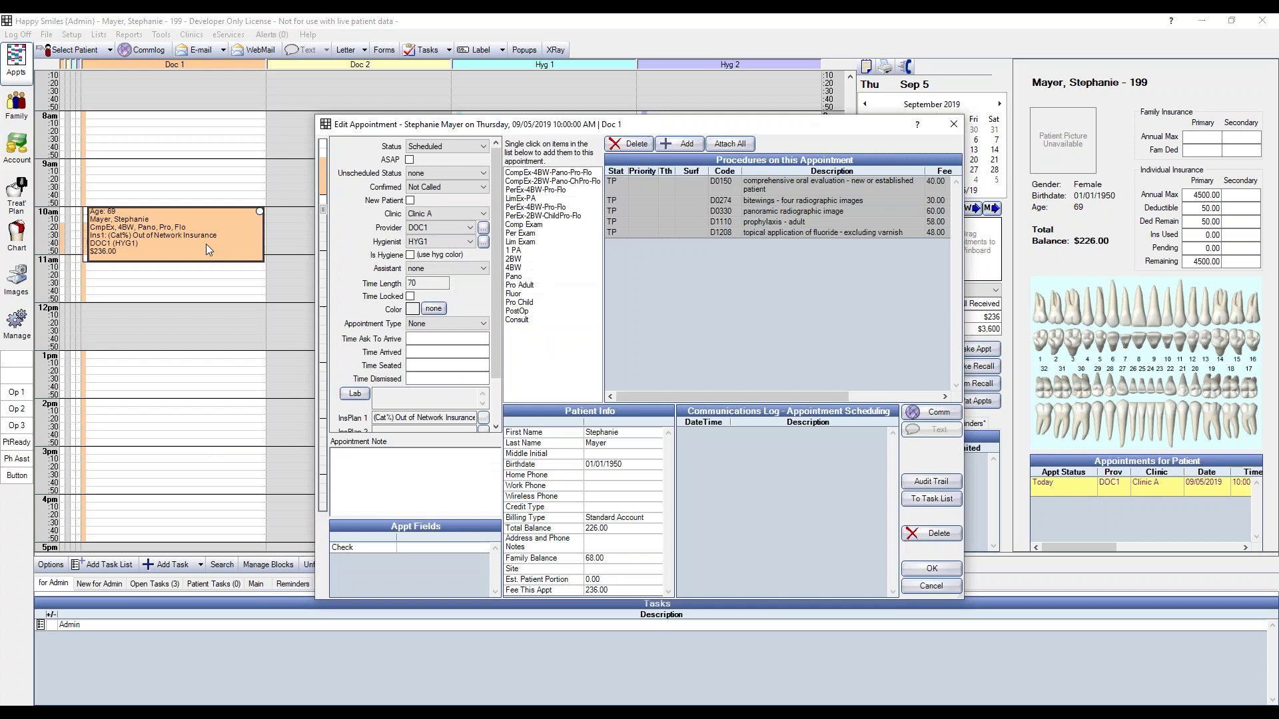
pyautogui.click(433, 148)
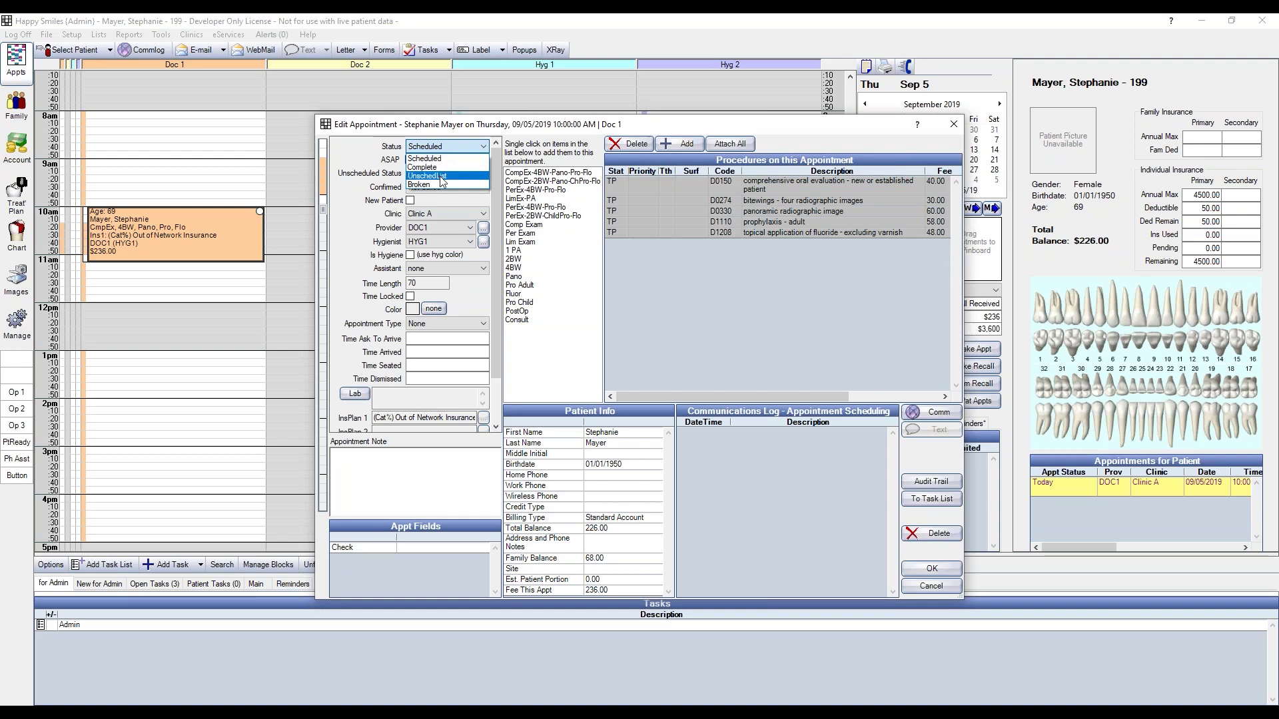
pyautogui.click(442, 177)
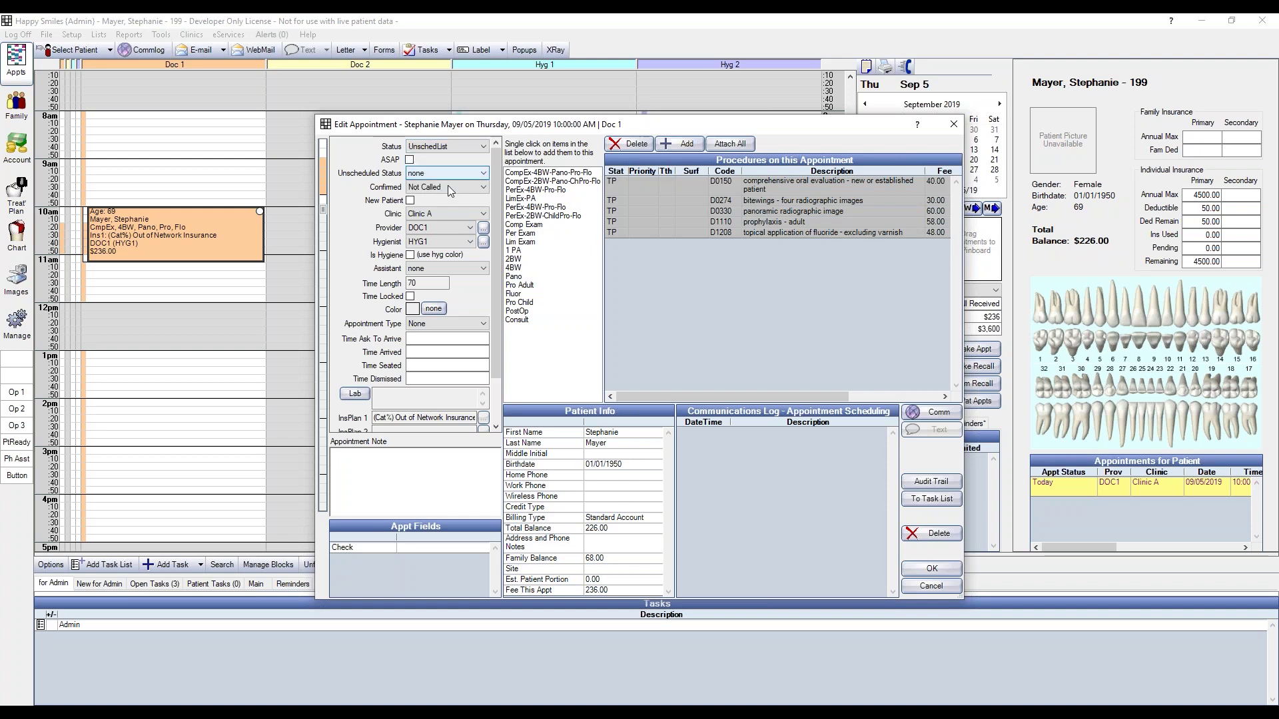
pyautogui.click(918, 569)
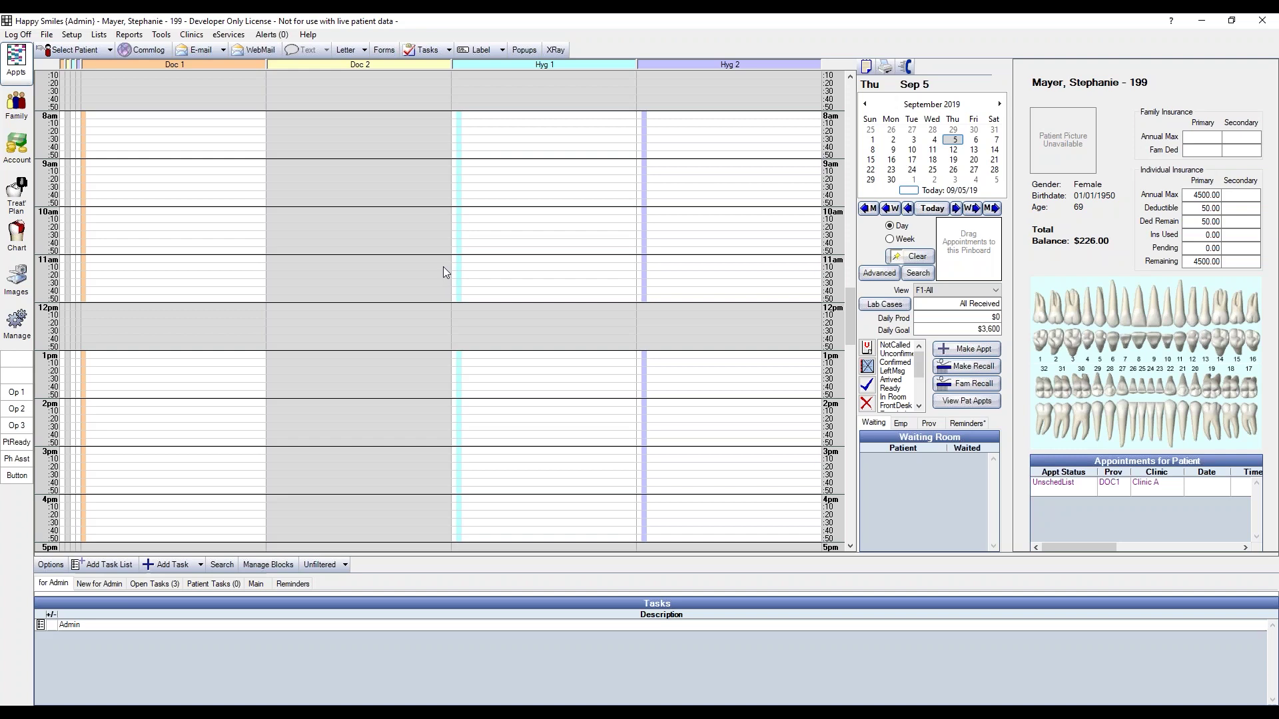
# - In Appts Preferences, check 'Do not allow recall appointments on the Unscheduled List'
pyautogui.click(72, 34)
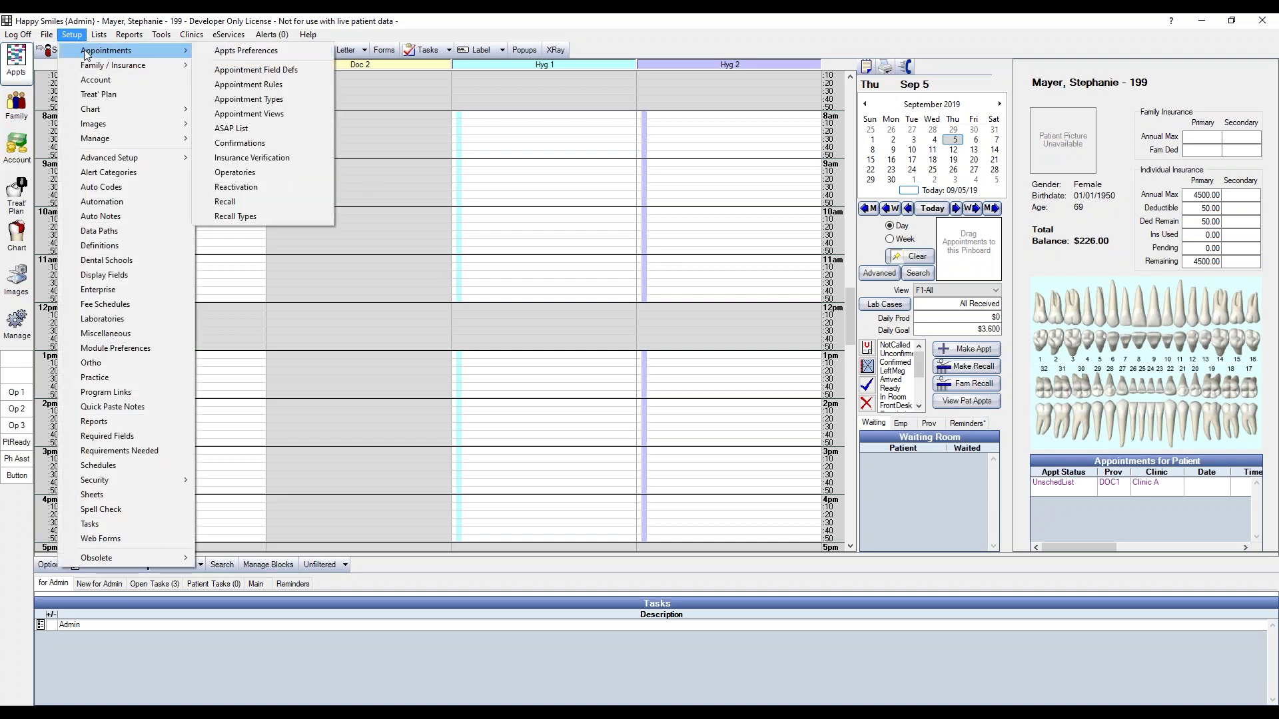
pyautogui.moveTo(120, 50)
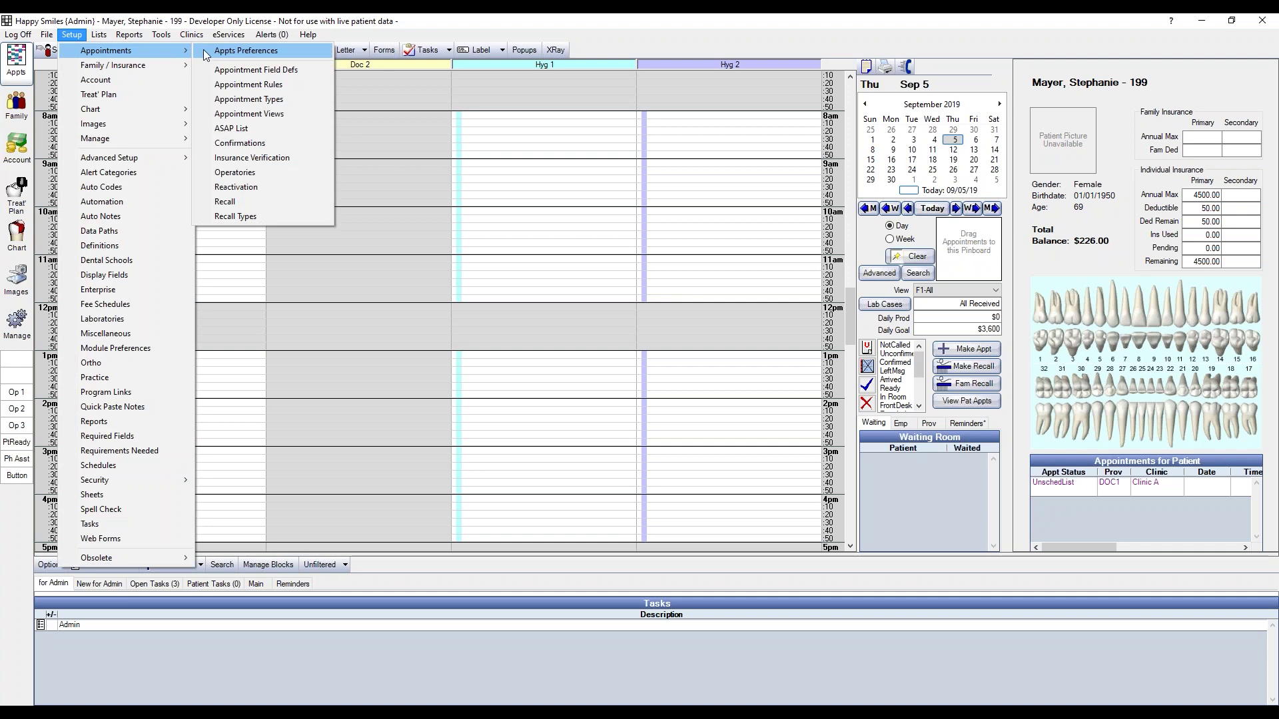
pyautogui.click(203, 49)
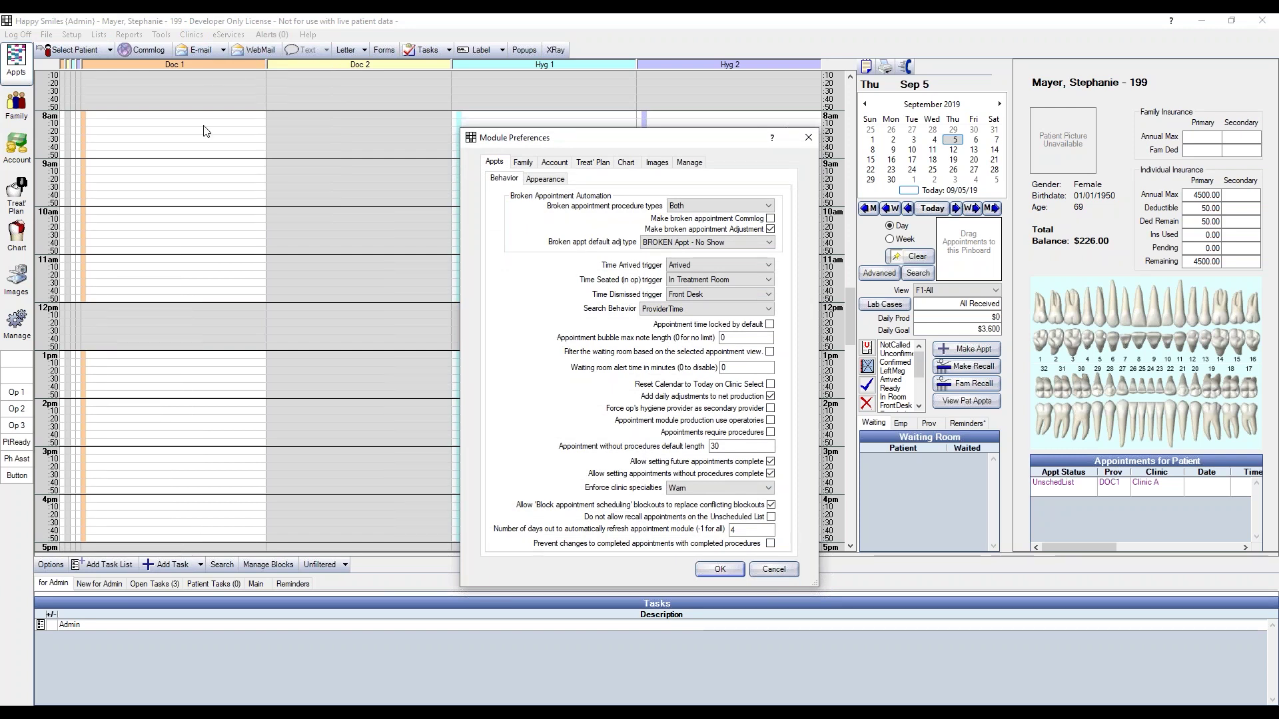
pyautogui.click(770, 518)
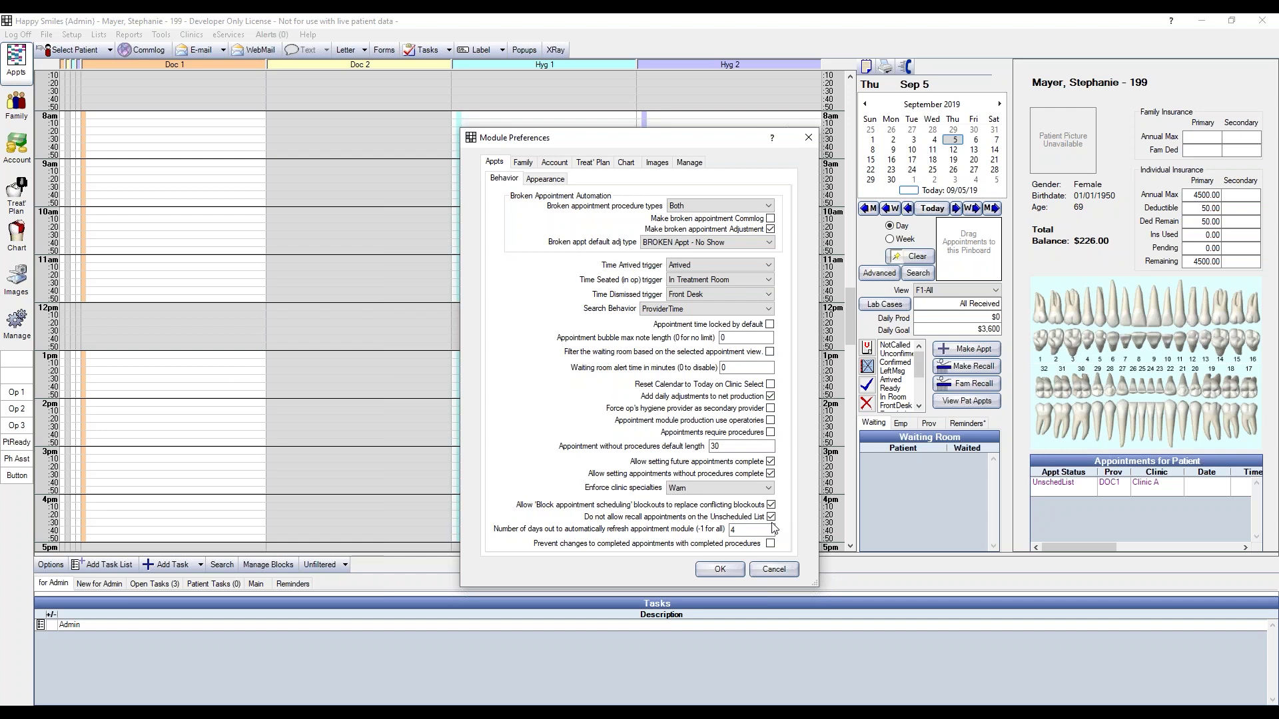
# - Save the module preferences and open the Unscheduled List from Appointment Lists
pyautogui.click(730, 570)
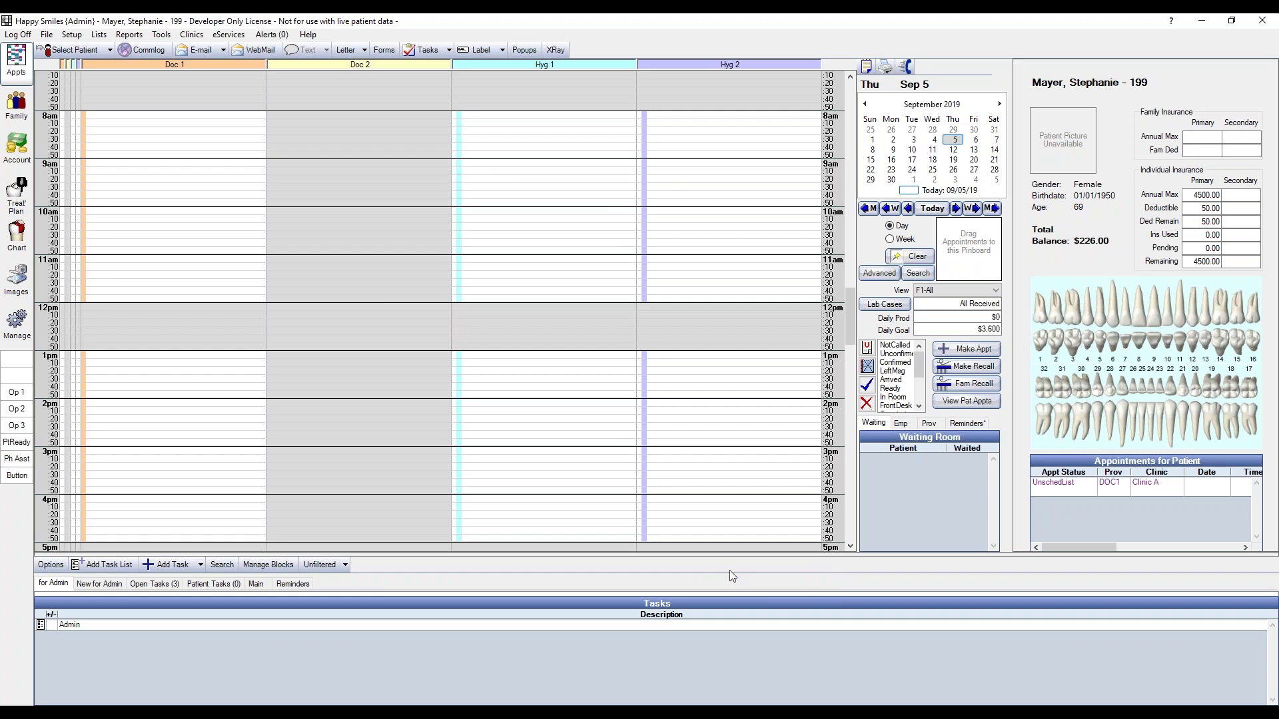
pyautogui.click(866, 67)
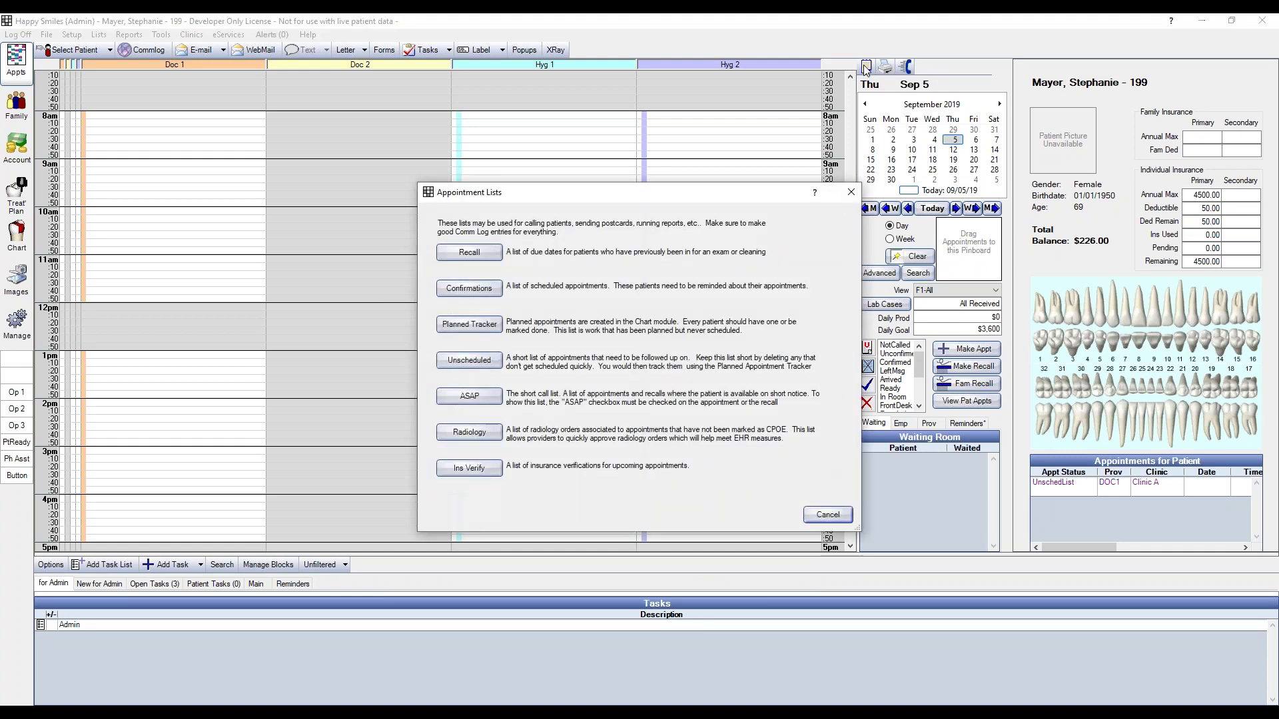
pyautogui.click(485, 361)
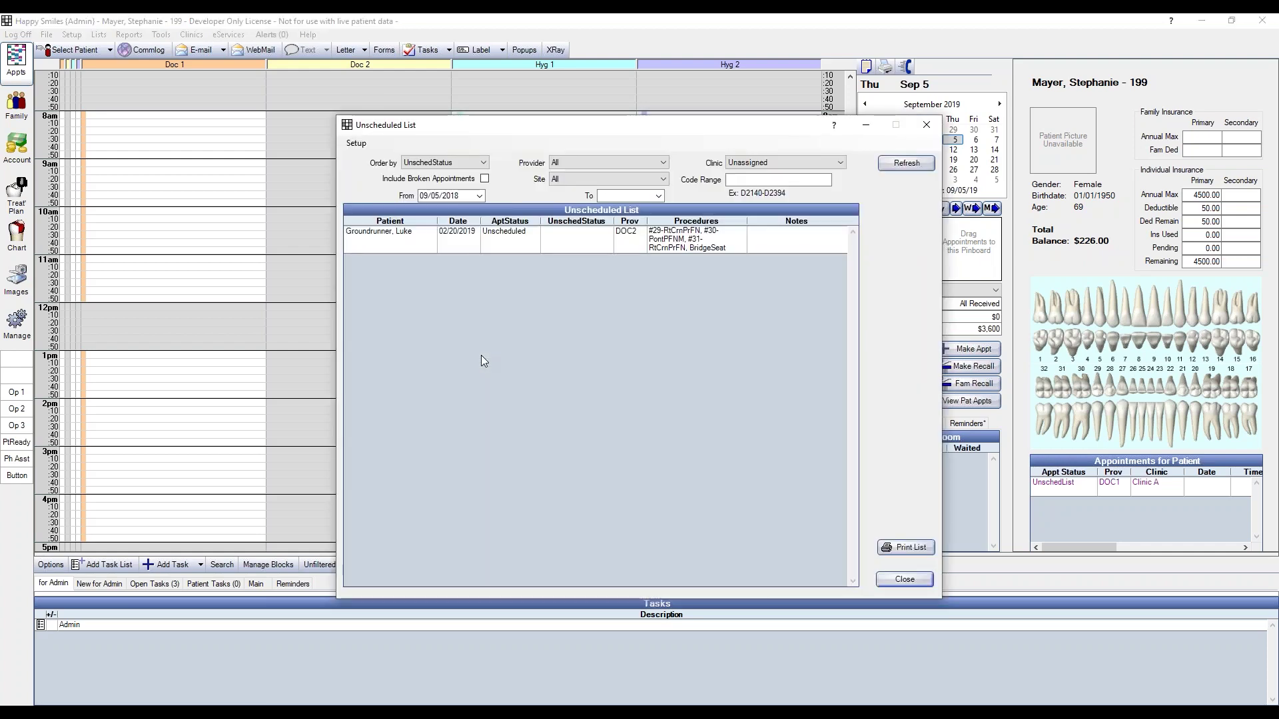
pyautogui.click(363, 149)
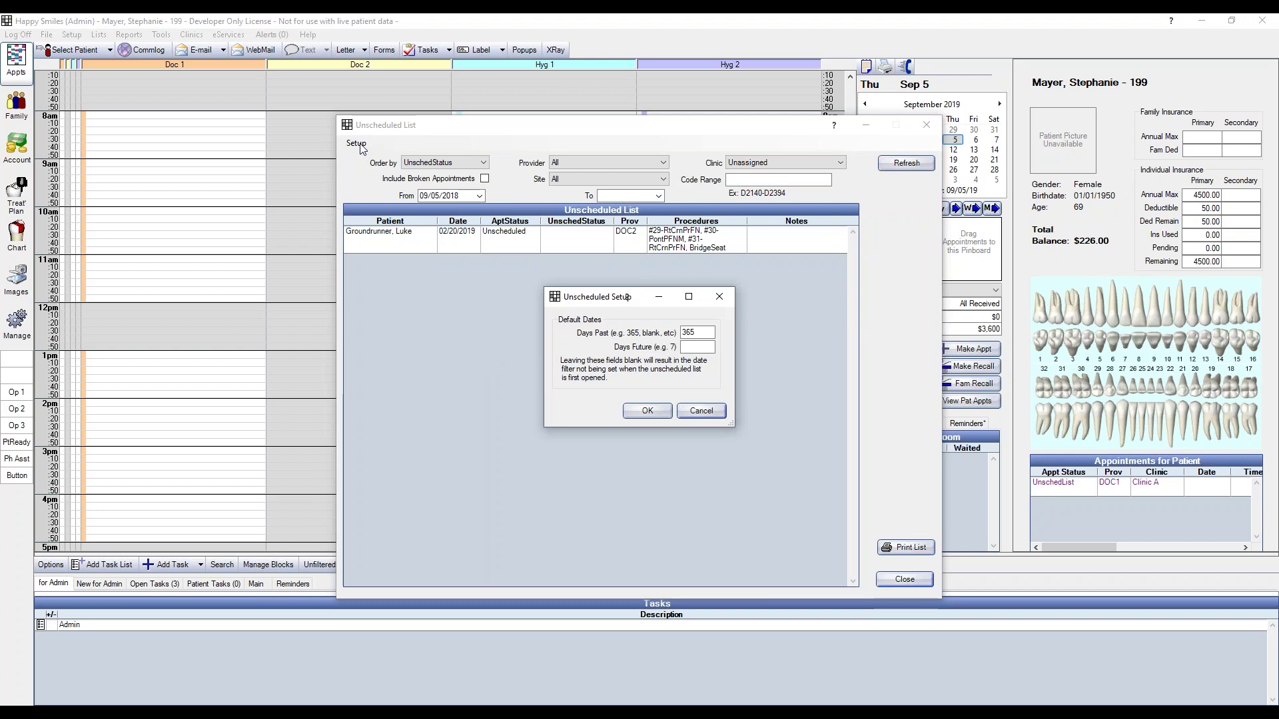
pyautogui.click(649, 410)
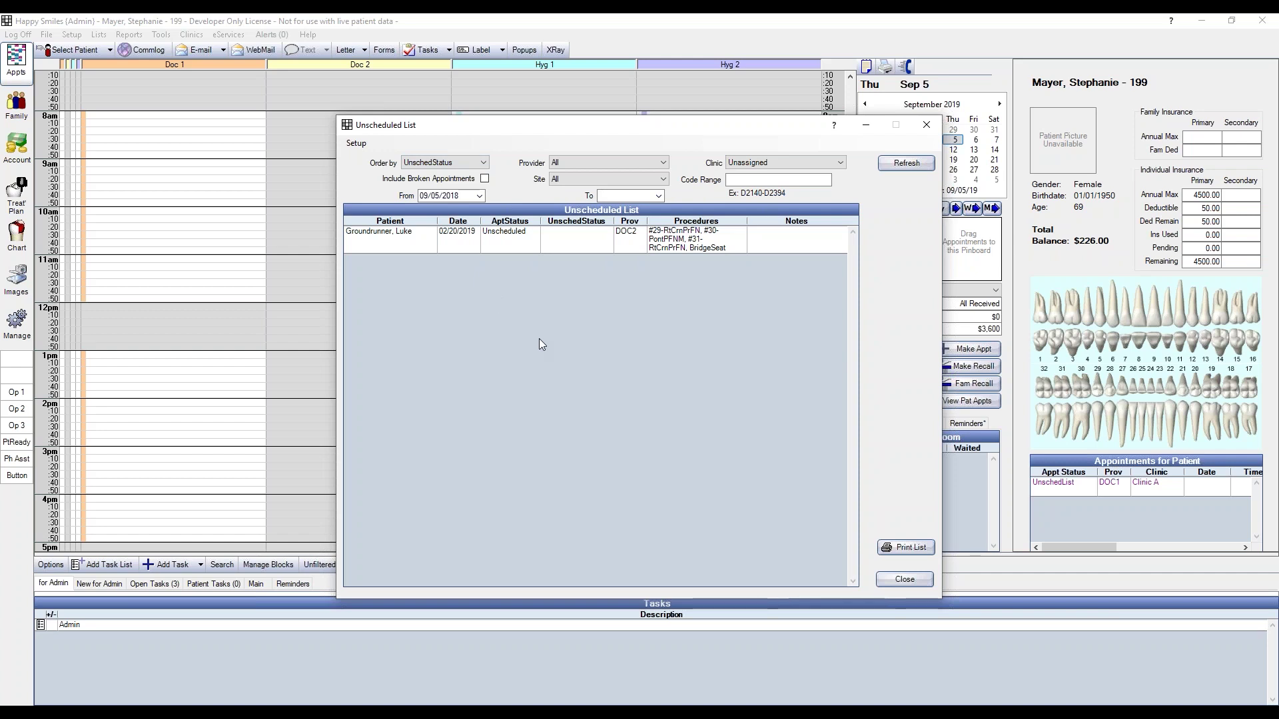
# - Review the Order by, Provider and Site filters, keeping sort by unscheduled status
pyautogui.click(455, 163)
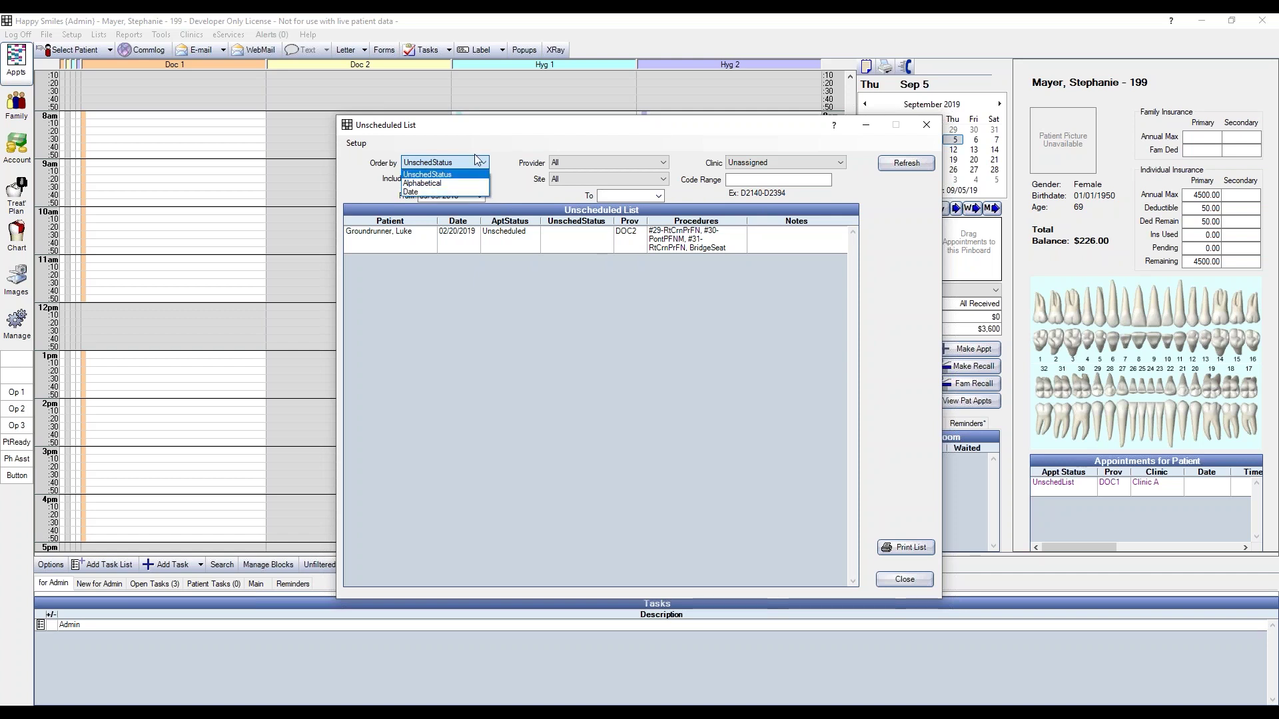
pyautogui.click(471, 164)
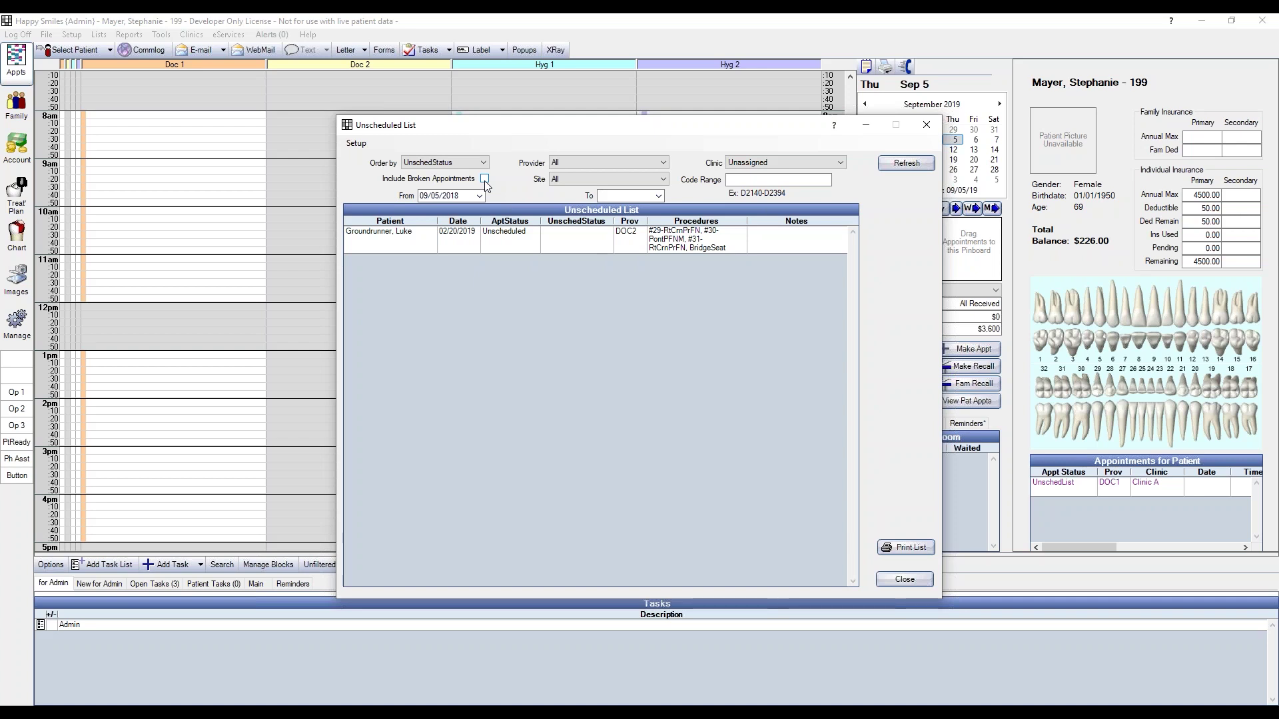
pyautogui.click(575, 161)
pyautogui.click(593, 180)
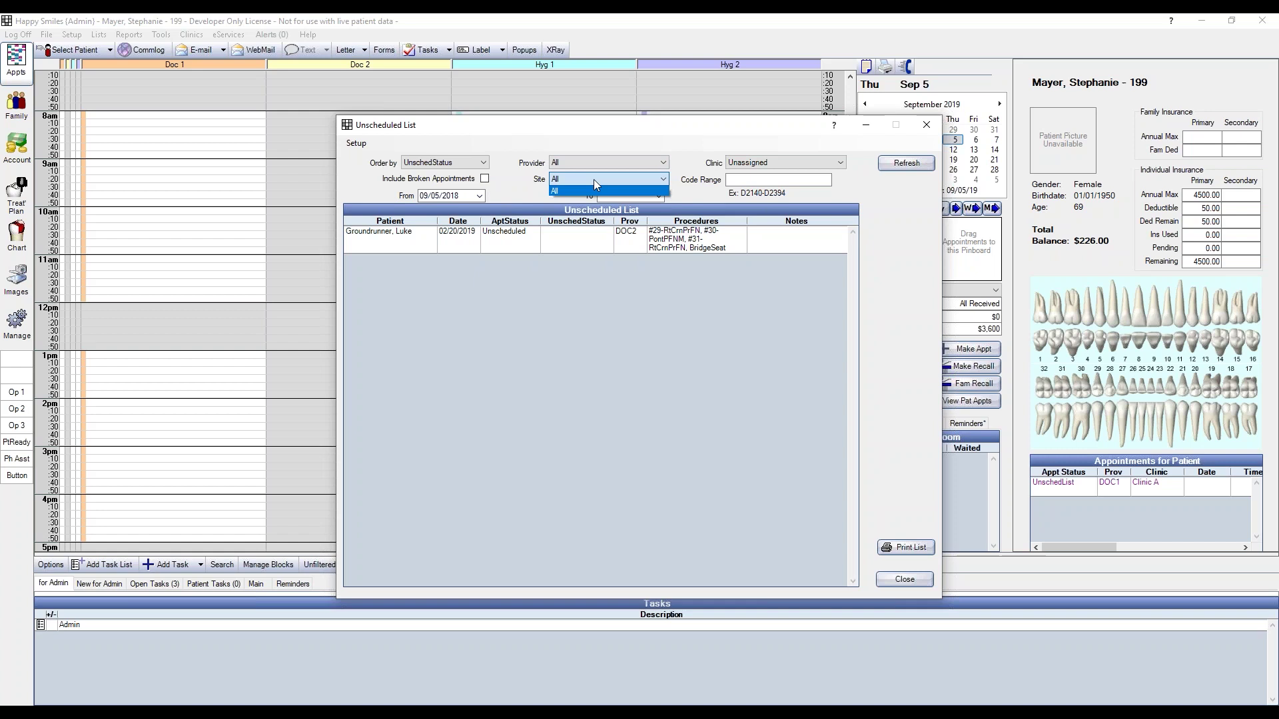
pyautogui.click(593, 179)
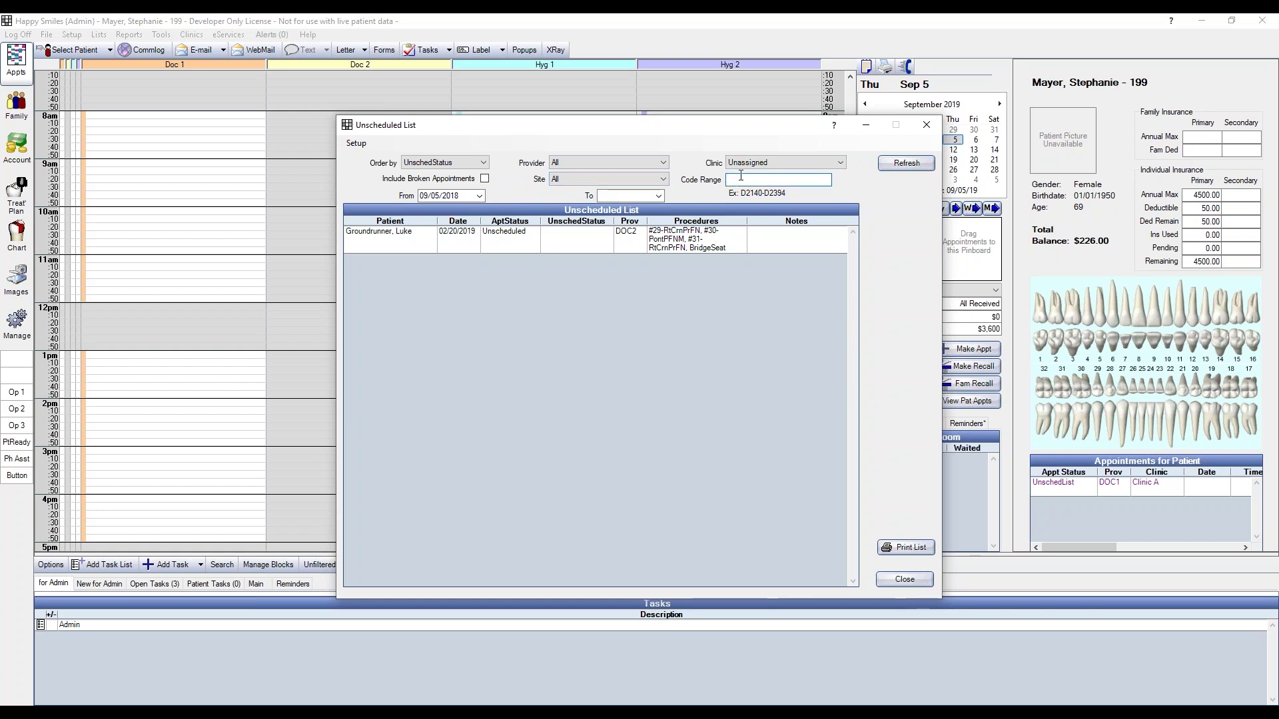
# - Set Clinic to All and refresh the list to show thirteen appointments
pyautogui.click(750, 164)
pyautogui.click(751, 174)
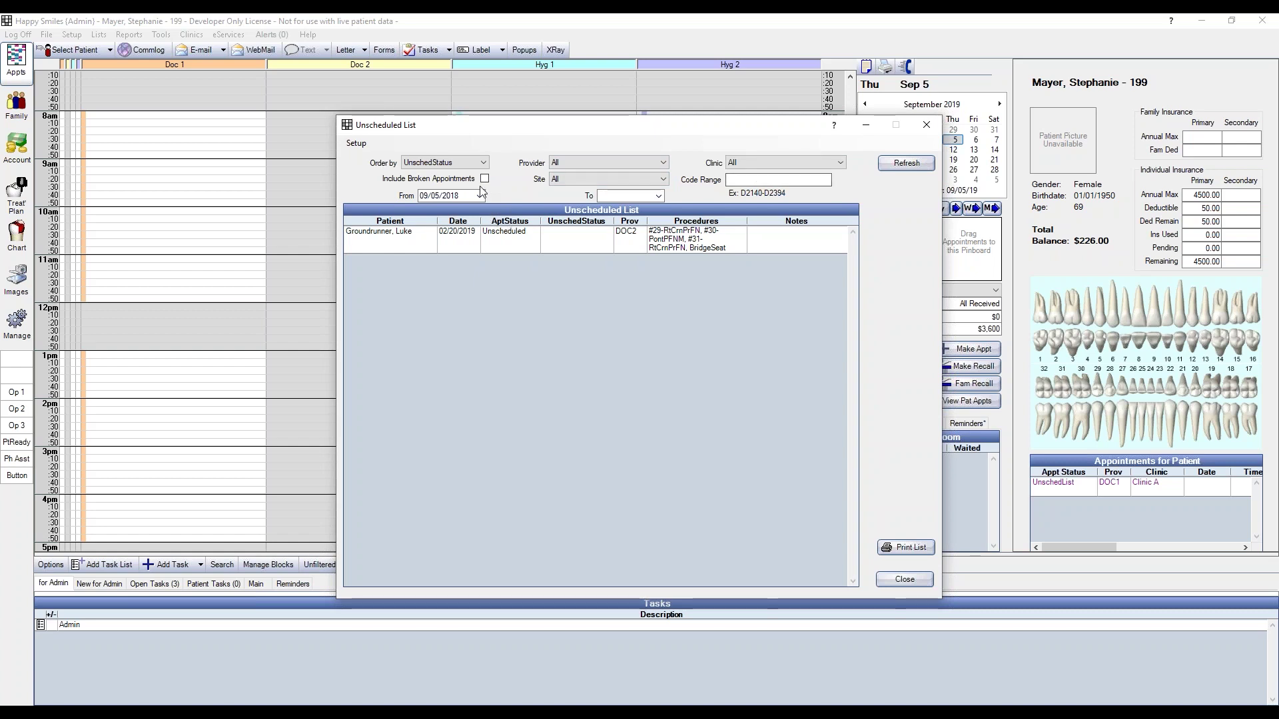
pyautogui.click(445, 194)
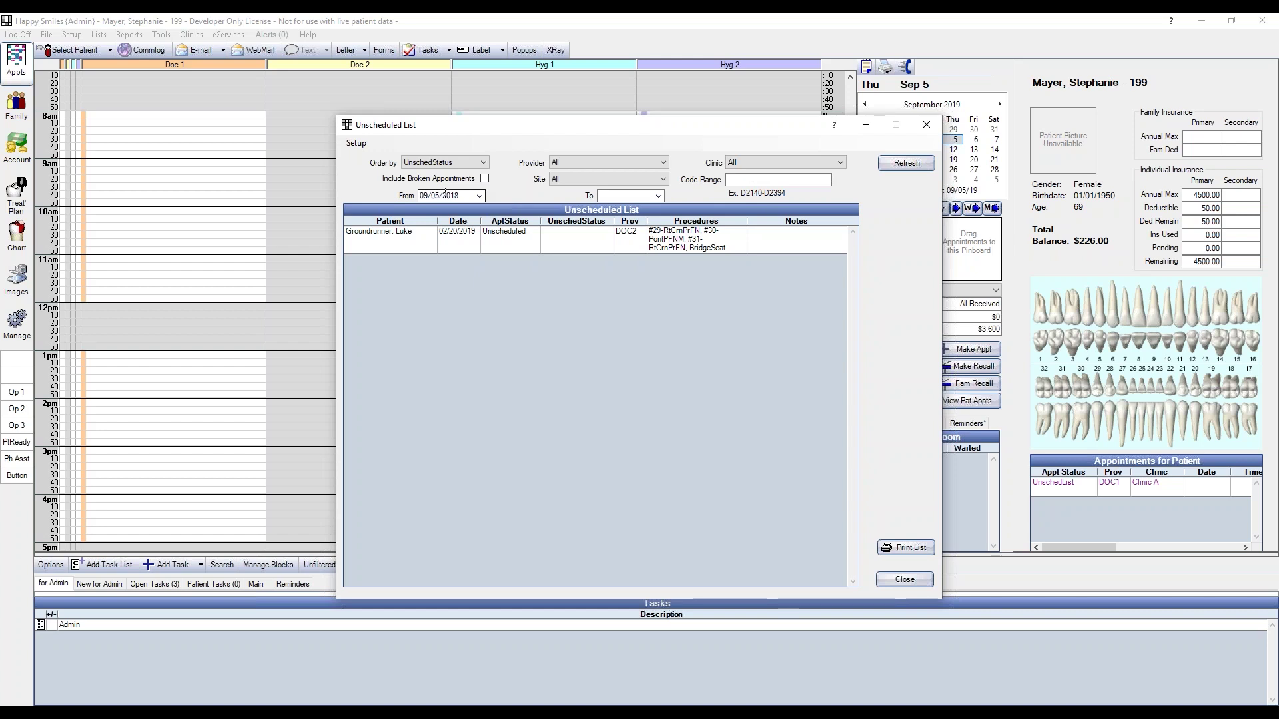
pyautogui.click(891, 165)
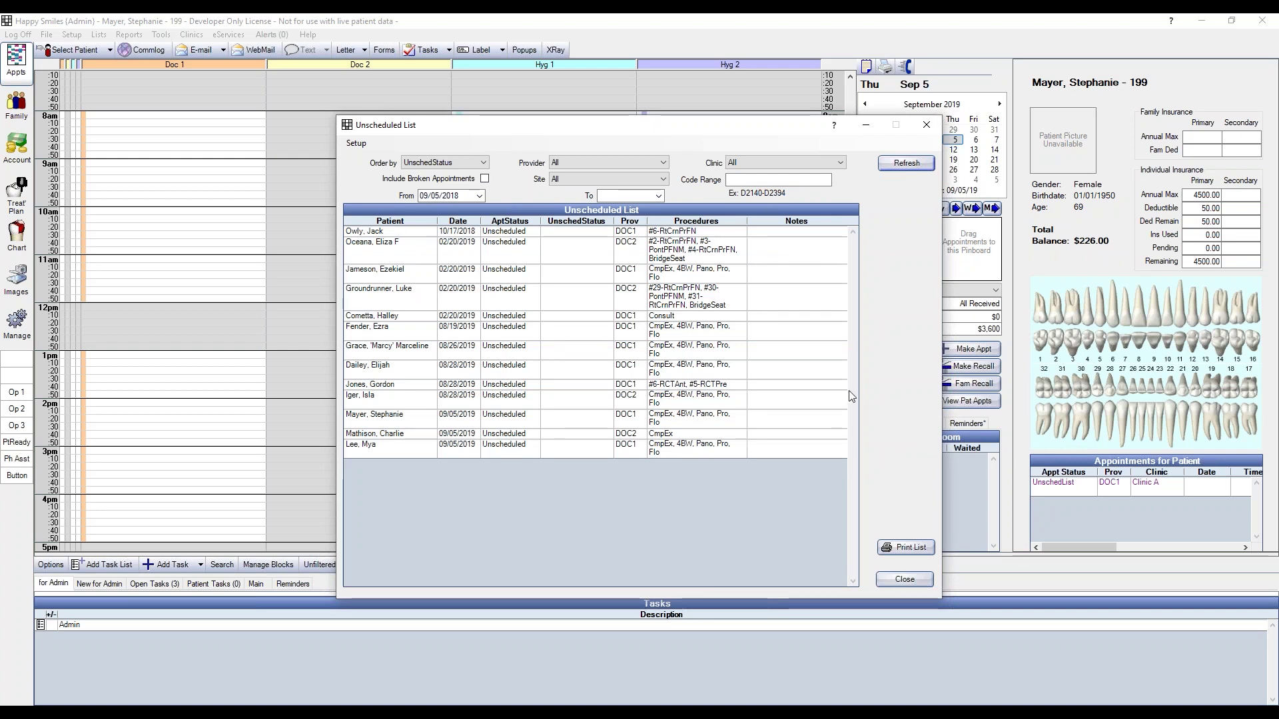
pyautogui.rightClick(590, 232)
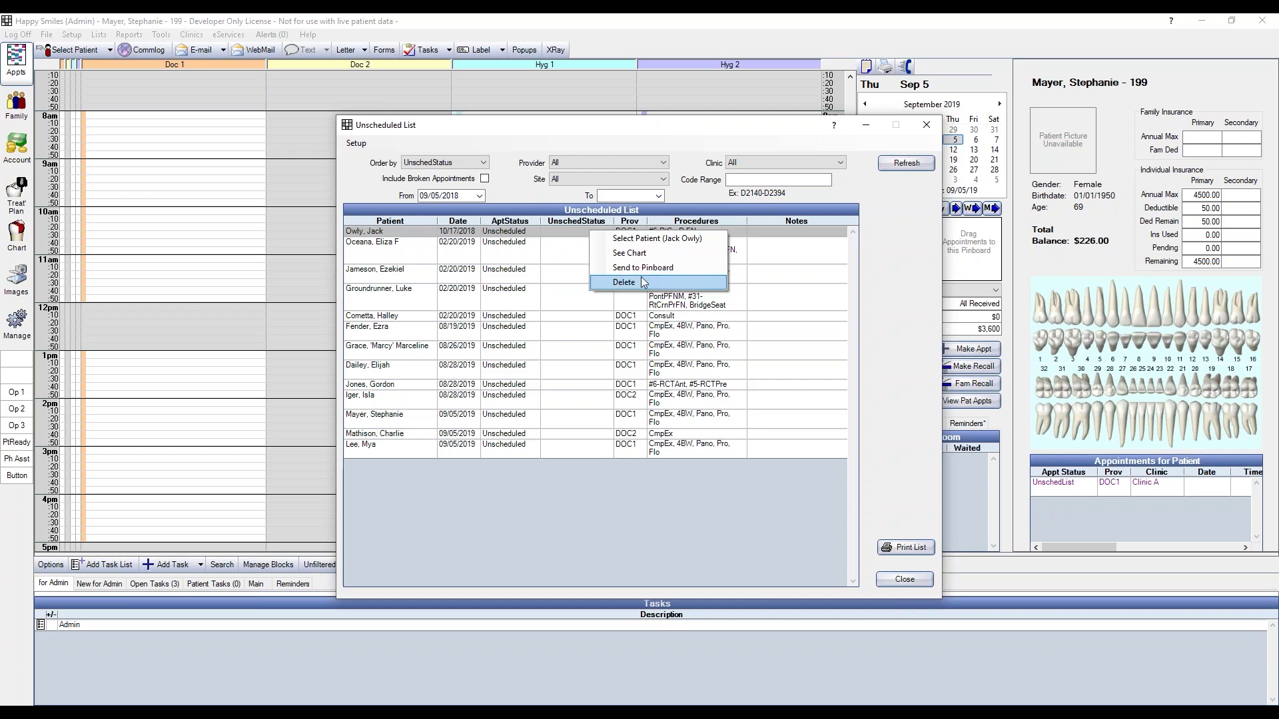
pyautogui.doubleClick(548, 232)
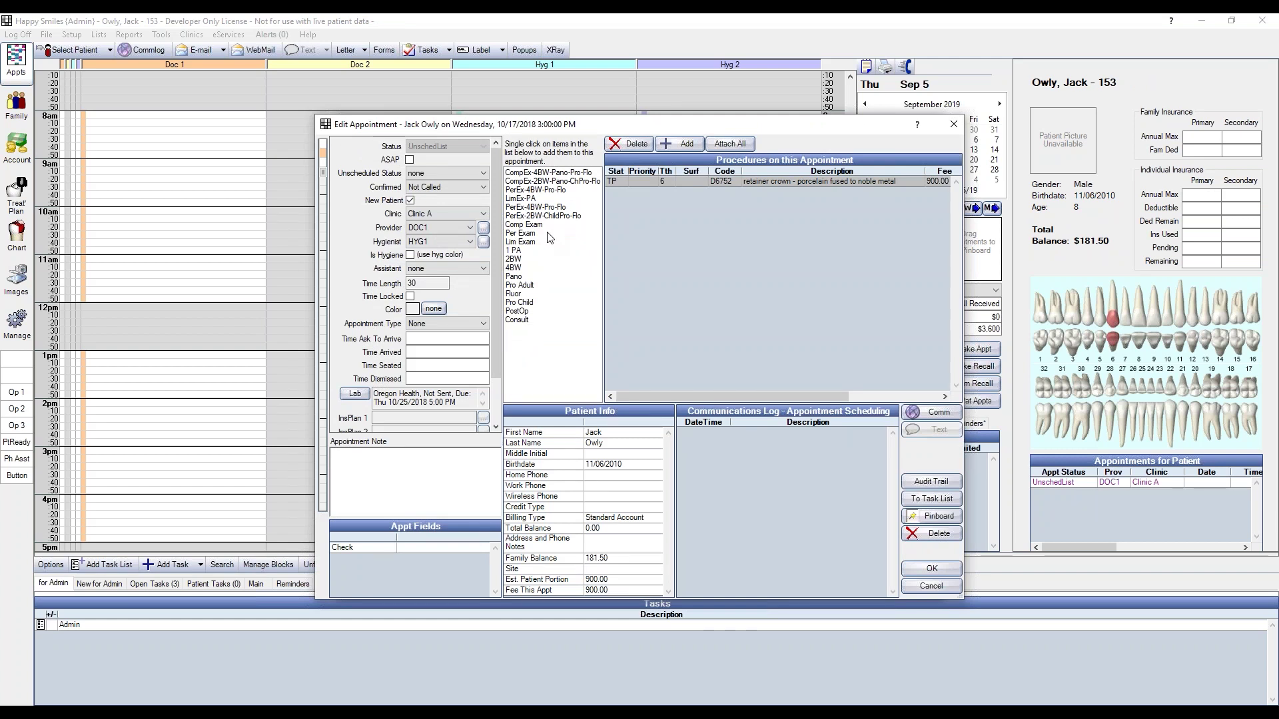
pyautogui.click(930, 522)
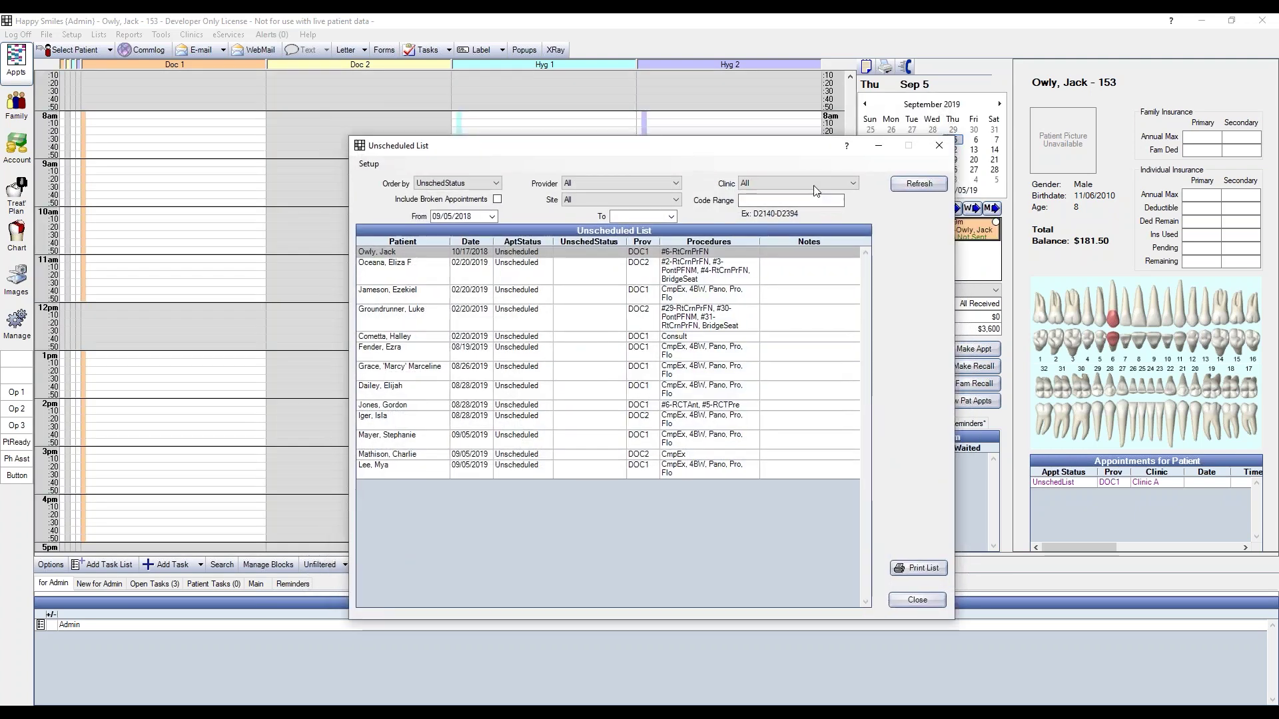
pyautogui.moveTo(800, 145); pyautogui.dragTo(1237, 491)
pyautogui.click(948, 245)
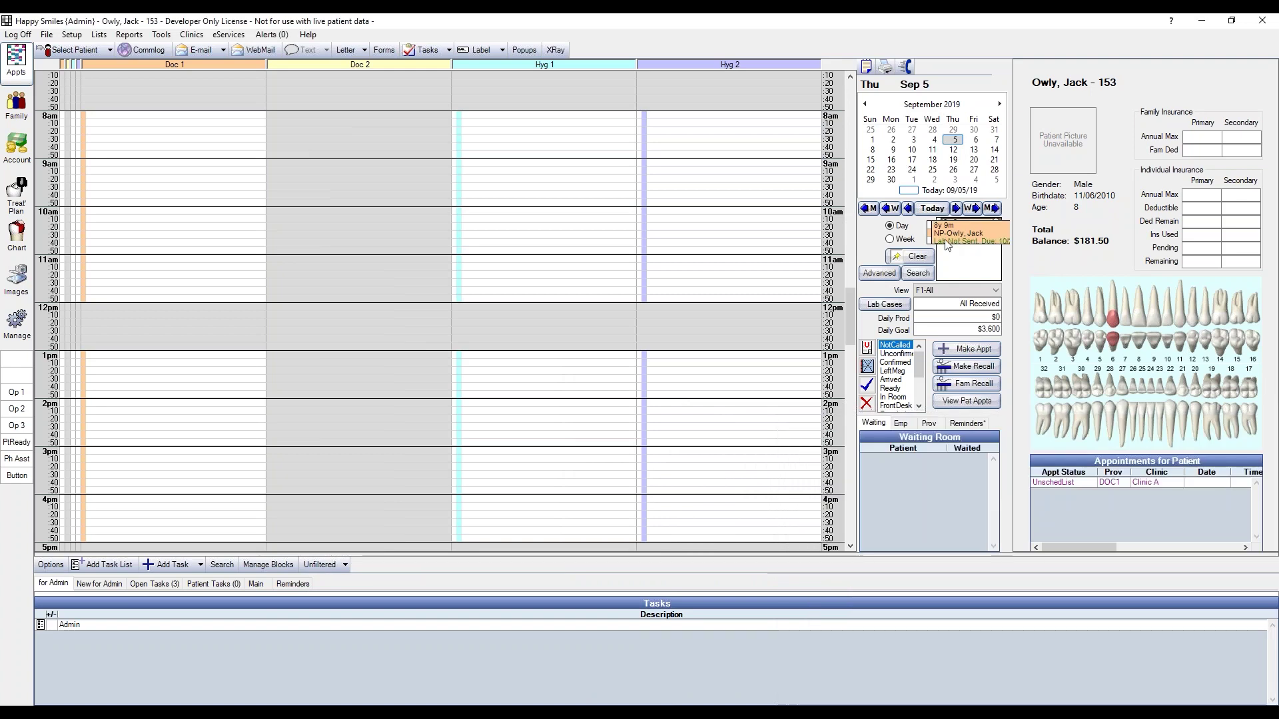
pyautogui.moveTo(948, 246); pyautogui.dragTo(110, 270)
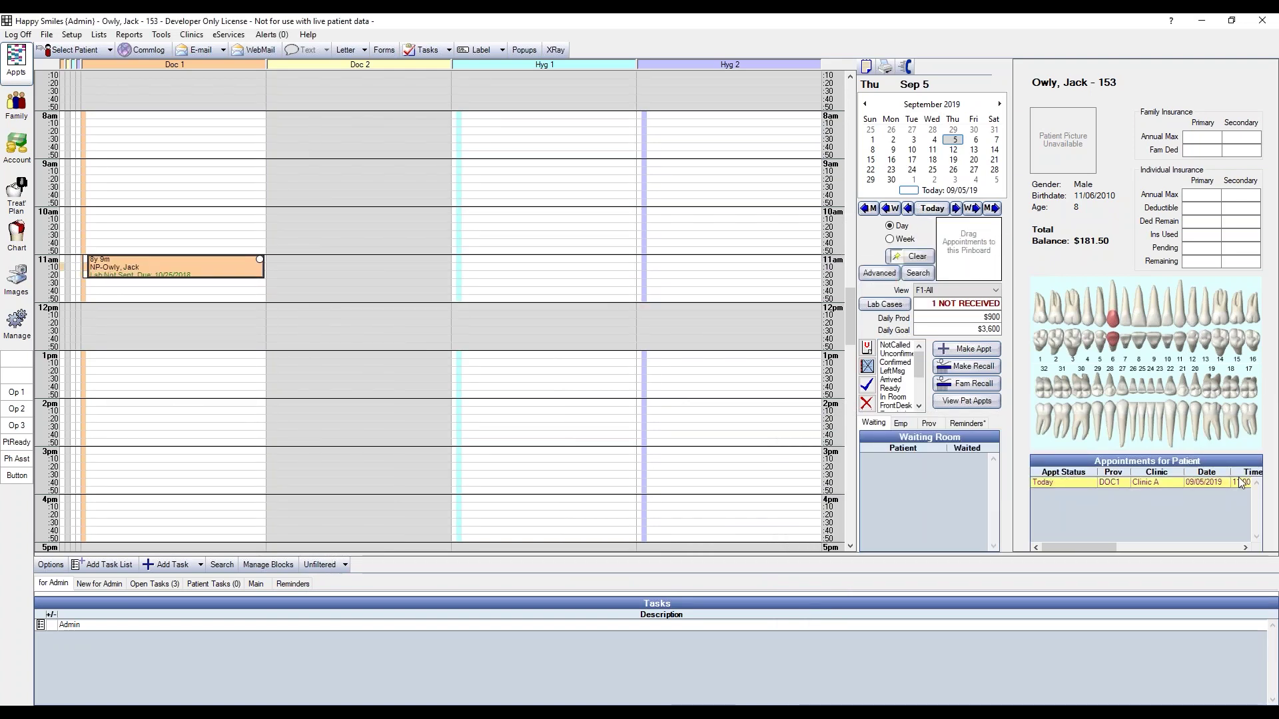
pyautogui.moveTo(1125, 415)
pyautogui.mouseDown()
pyautogui.moveTo(839, 273)
pyautogui.moveTo(787, 185)
pyautogui.mouseUp()
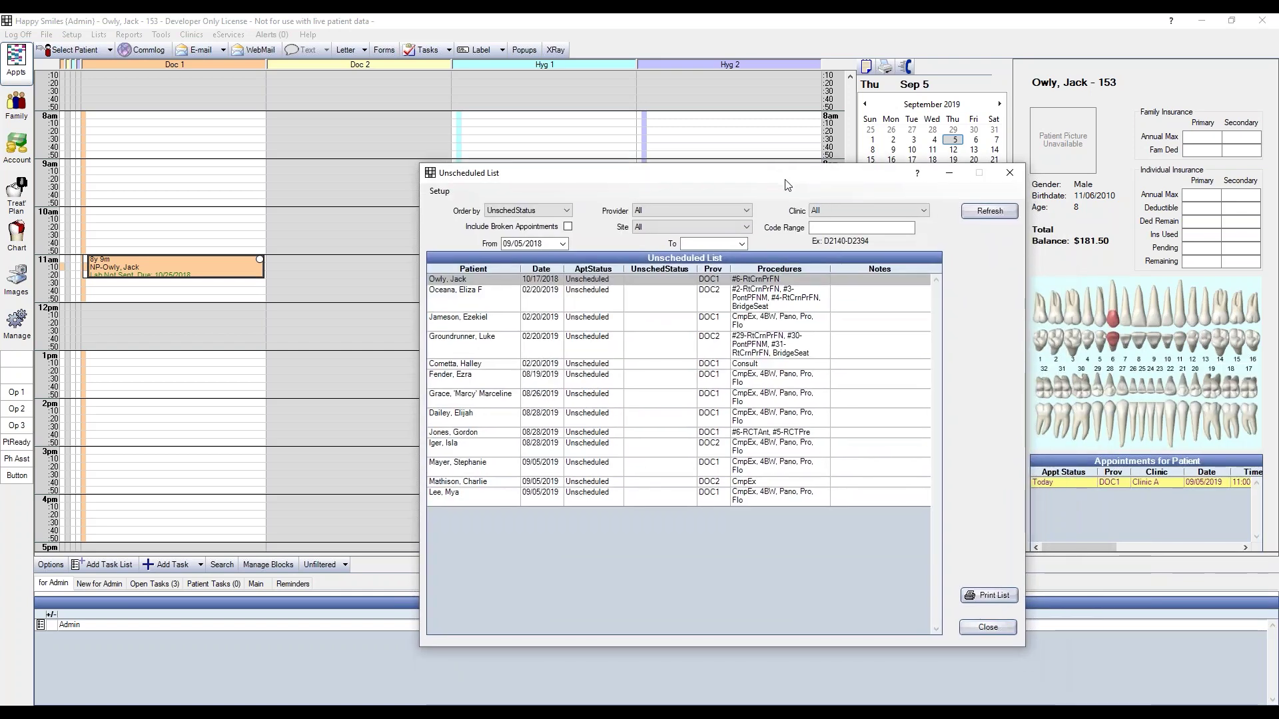